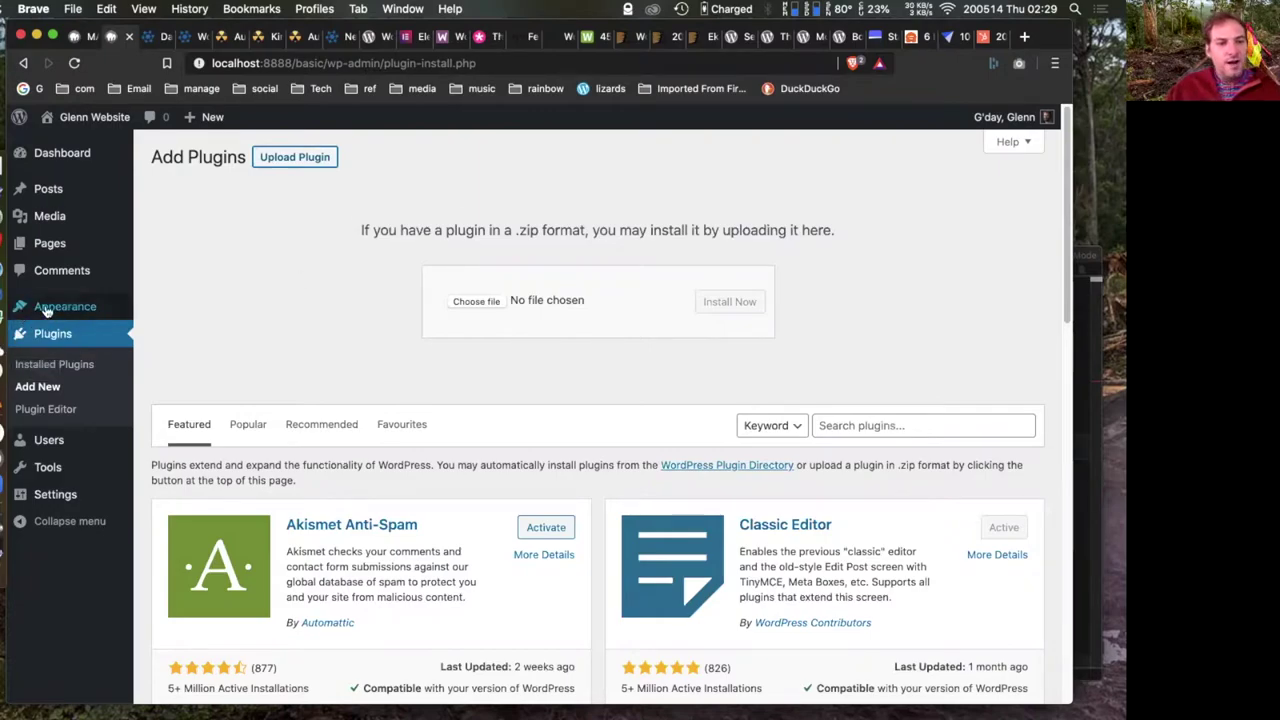
- Examine the local site's settings sections and the admin sections that plugins such as SEO and Insights add on the ActionSkills dashboard
mouse_move(42, 446)
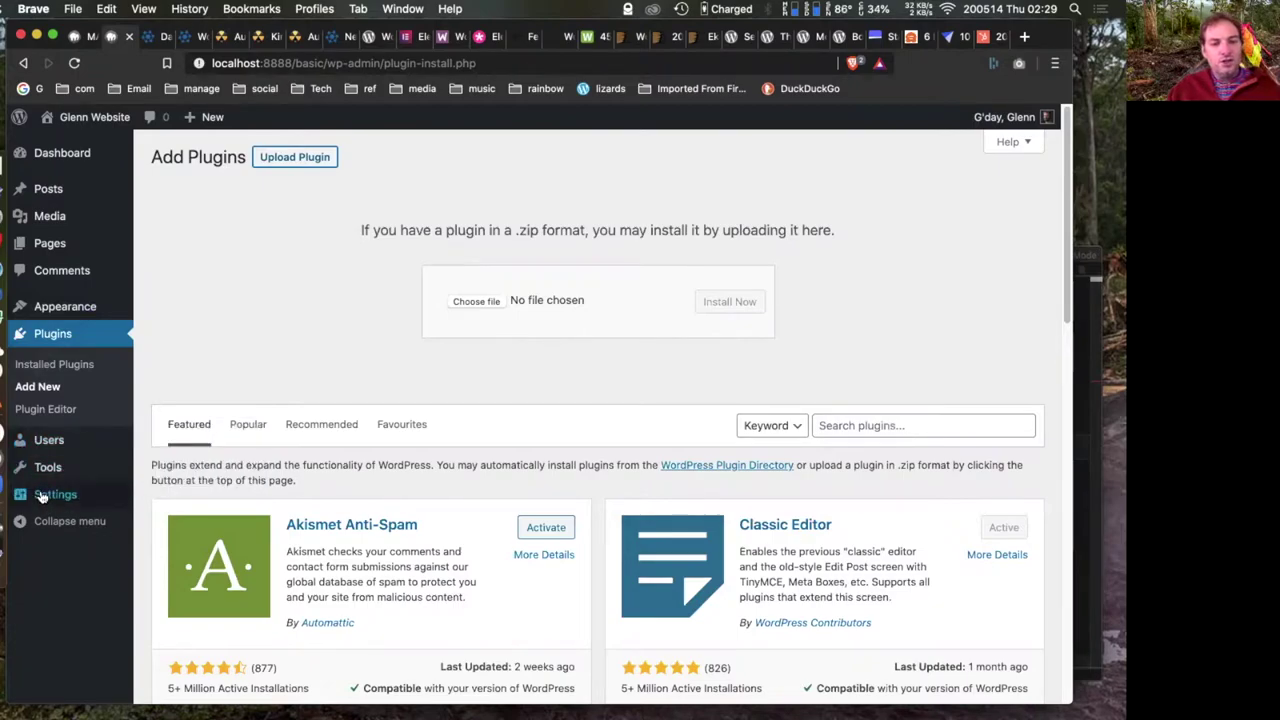
mouse_move(50, 500)
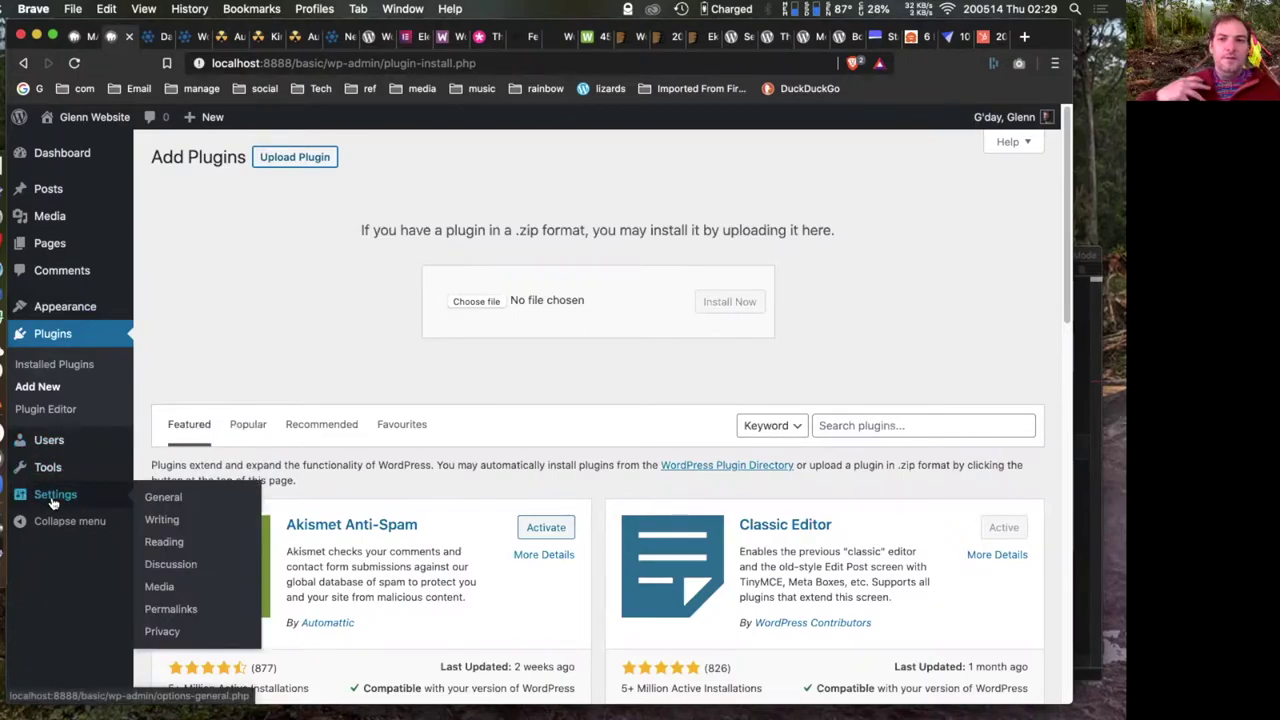
click(162, 36)
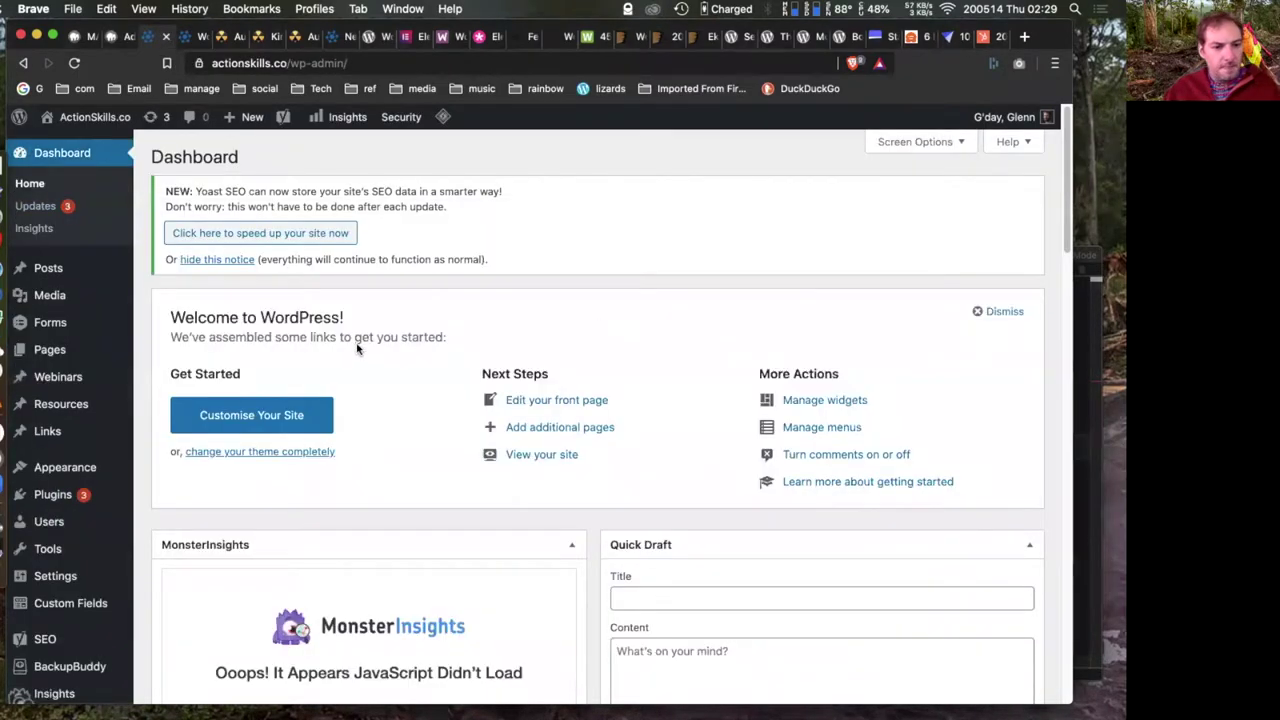
scroll(357, 347, down, 3)
mouse_move(46, 482)
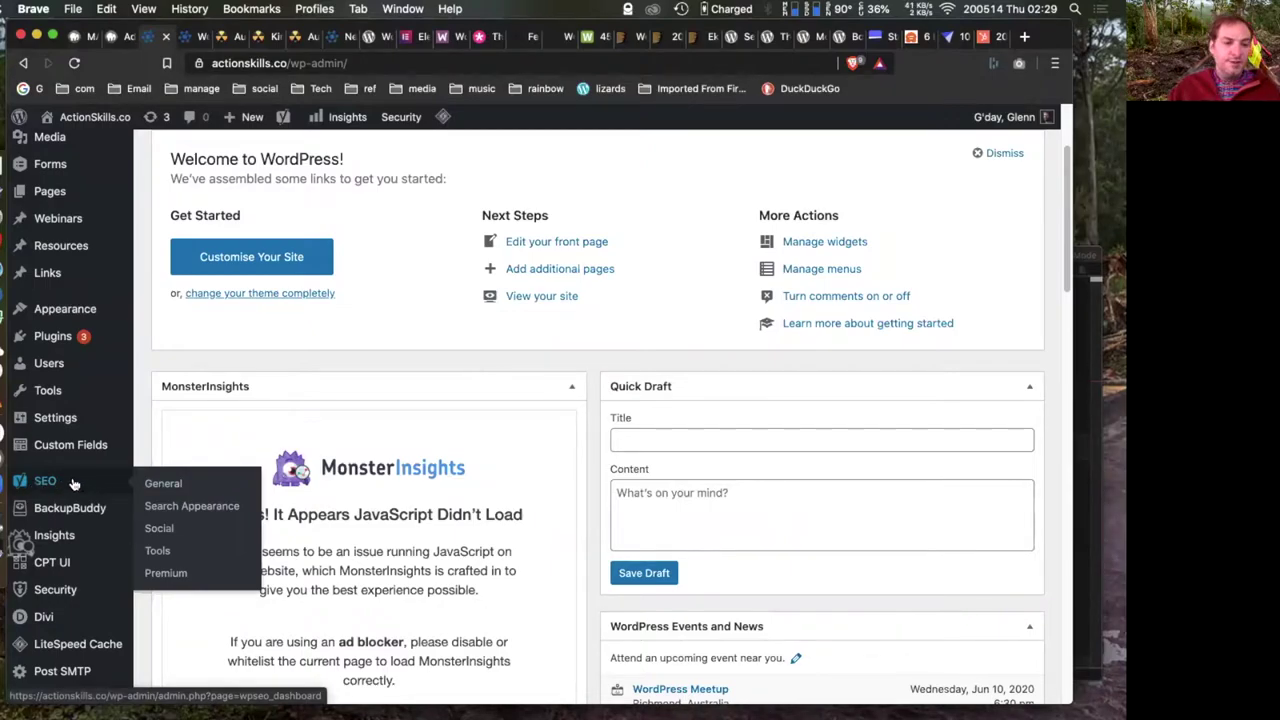
mouse_move(57, 537)
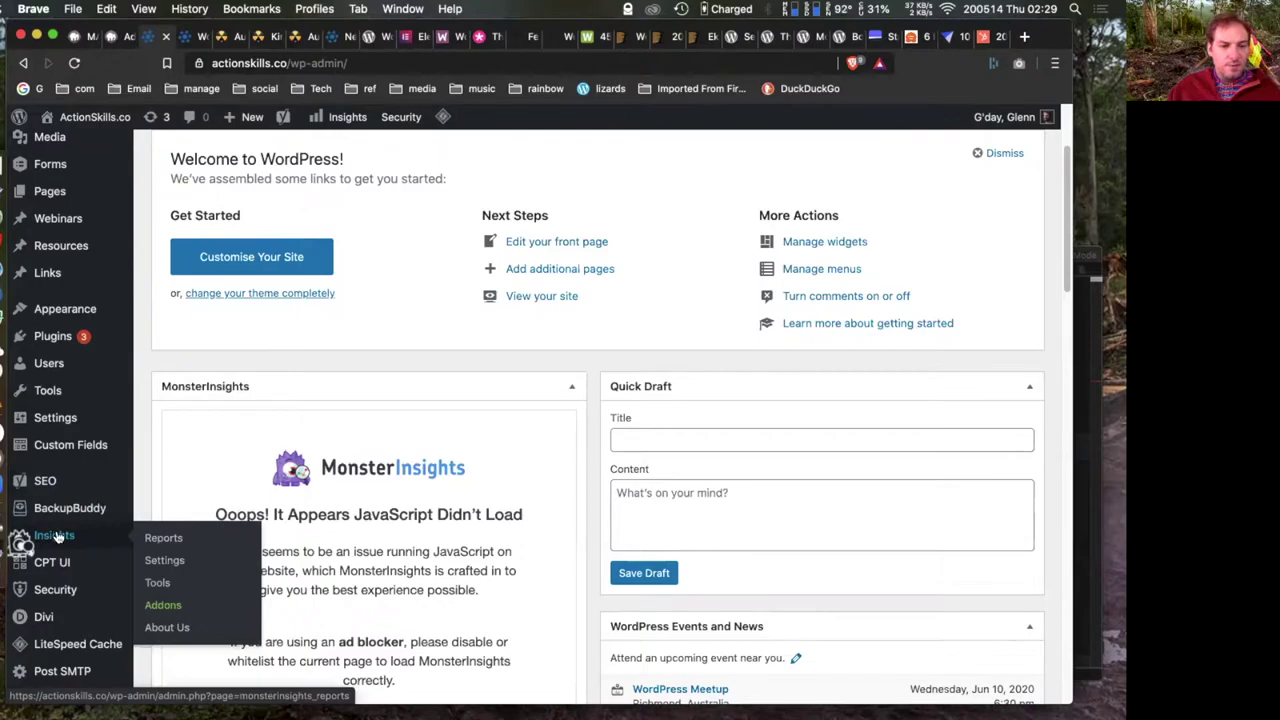
mouse_move(60, 588)
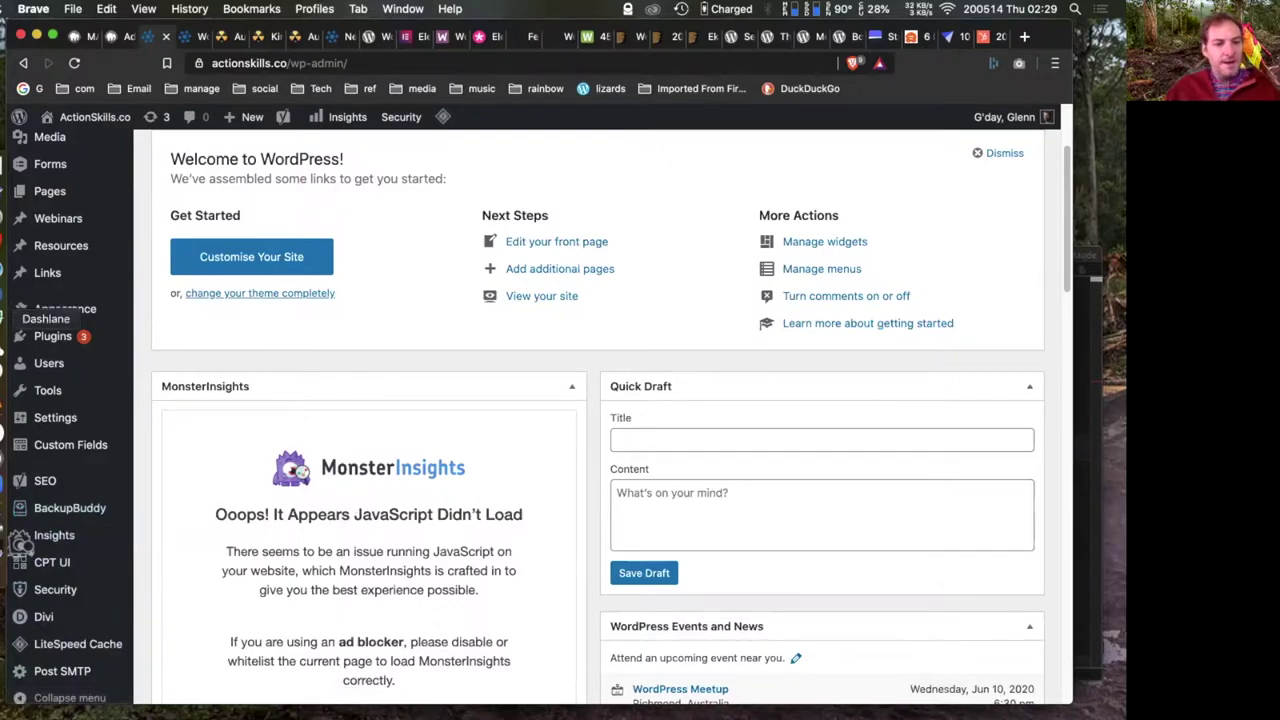
- Look over the ActionSkills site's General Settings and open the Redirection tool's list of redirects
click(58, 419)
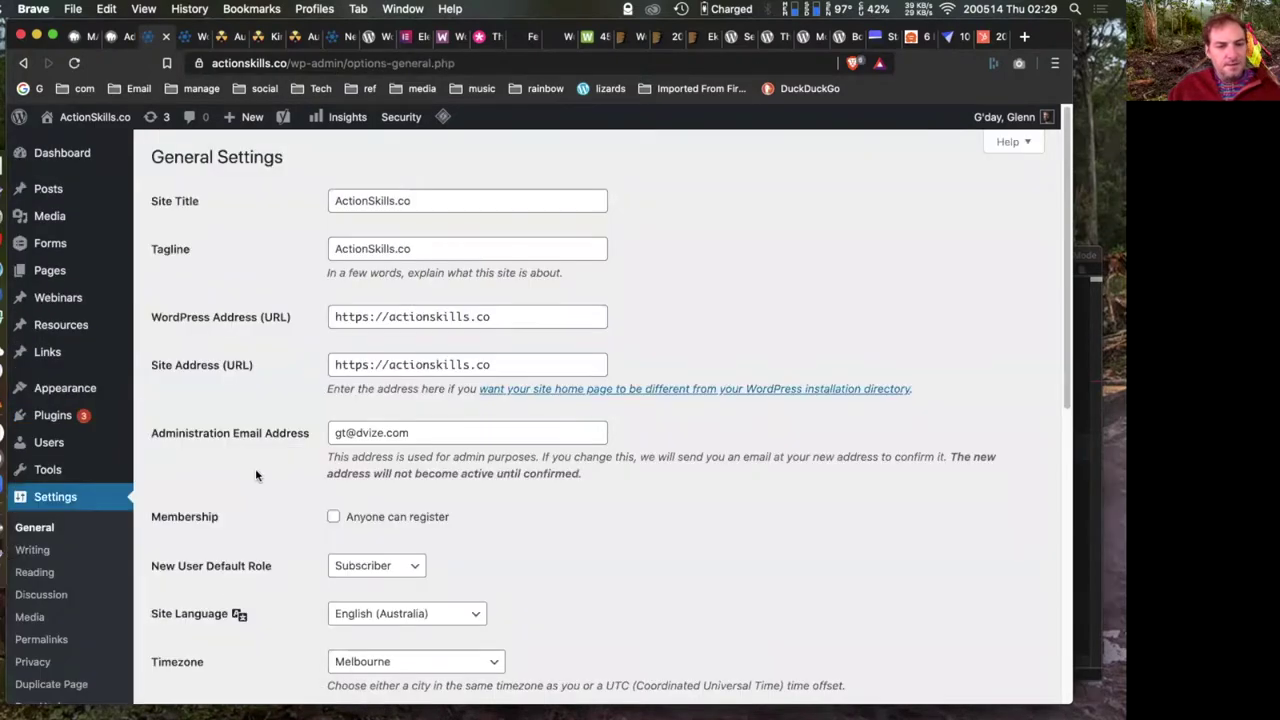
scroll(20, 555, down, 3)
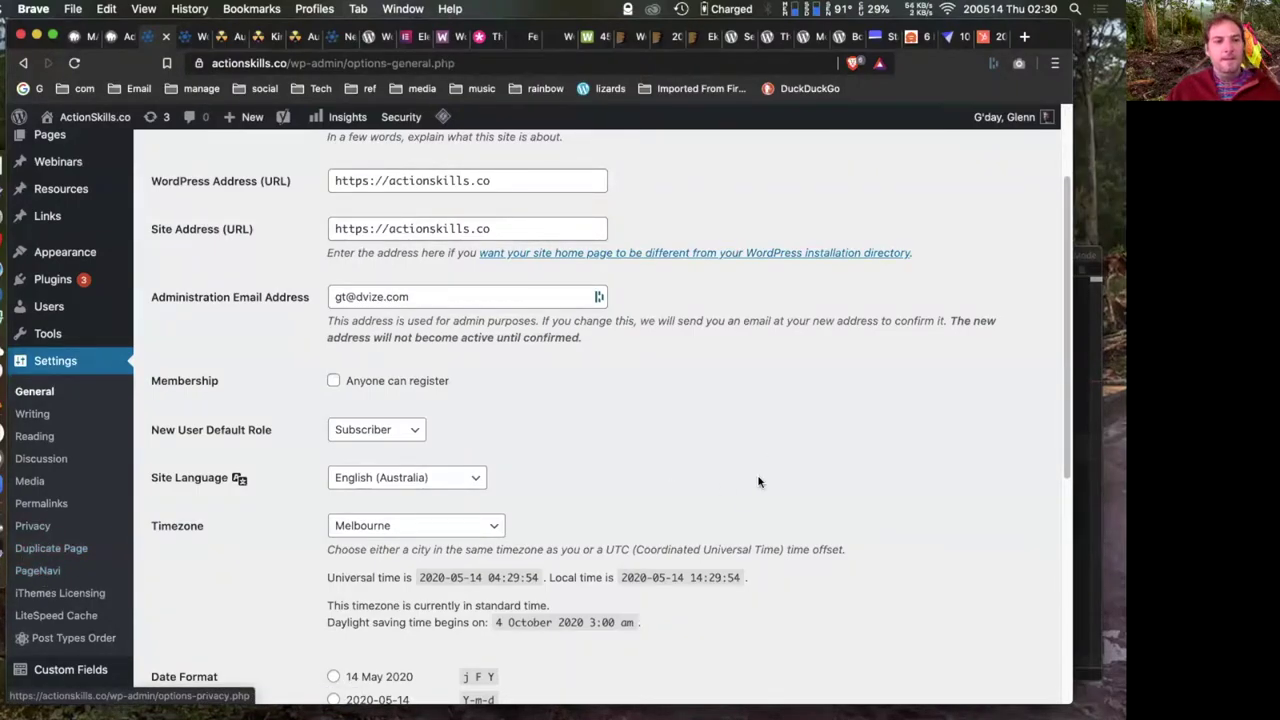
mouse_move(55, 338)
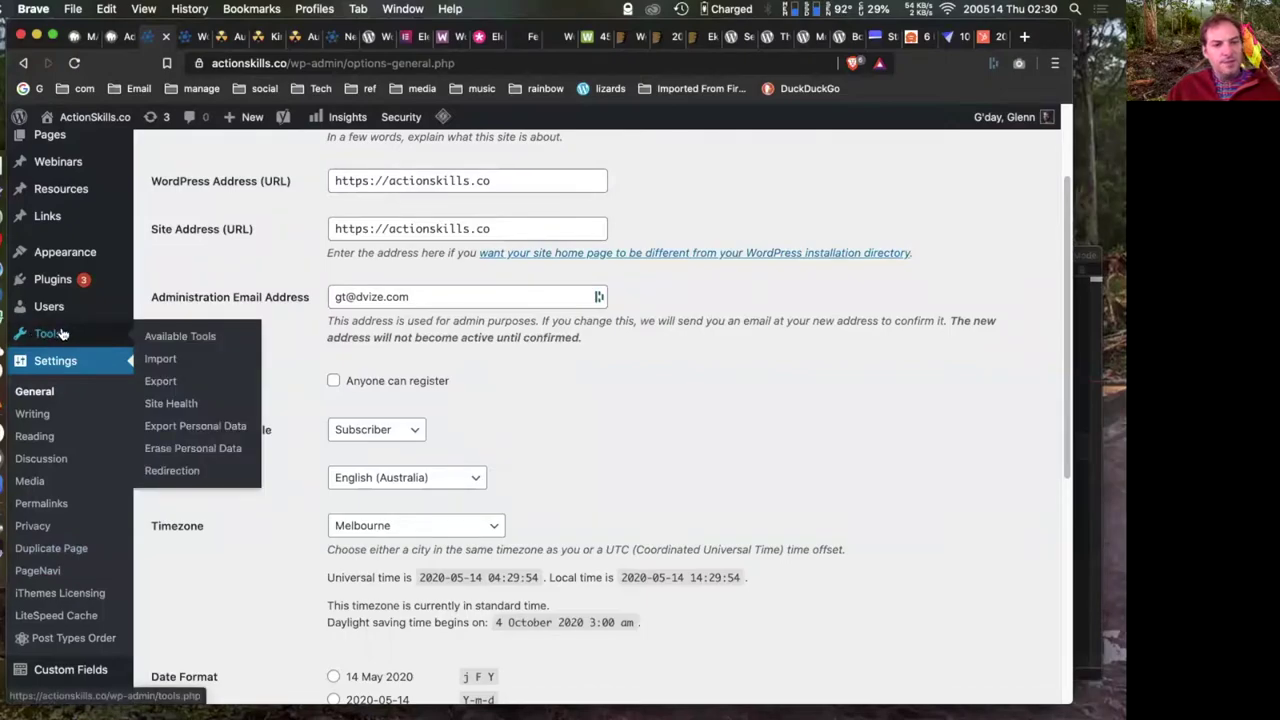
click(183, 474)
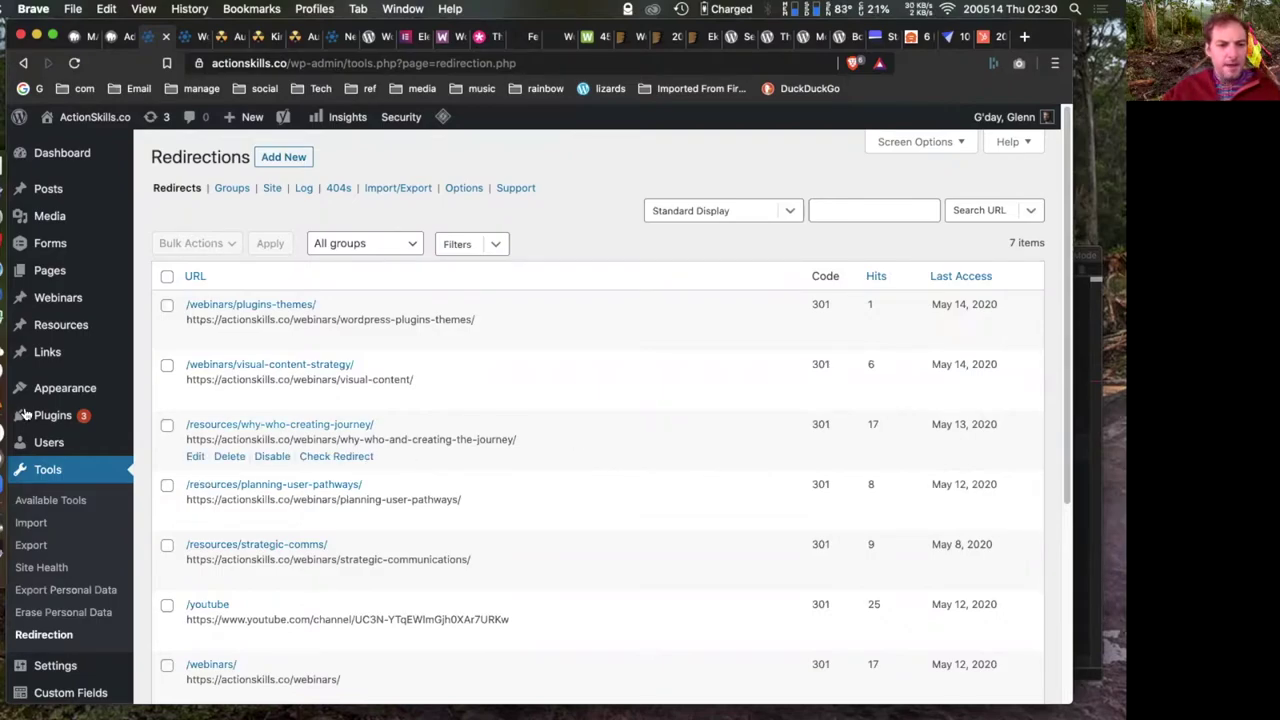
- Review the installed plugins of the ActionSkills site, from Advanced Custom Fields PRO through LiteSpeed Cache
mouse_move(50, 420)
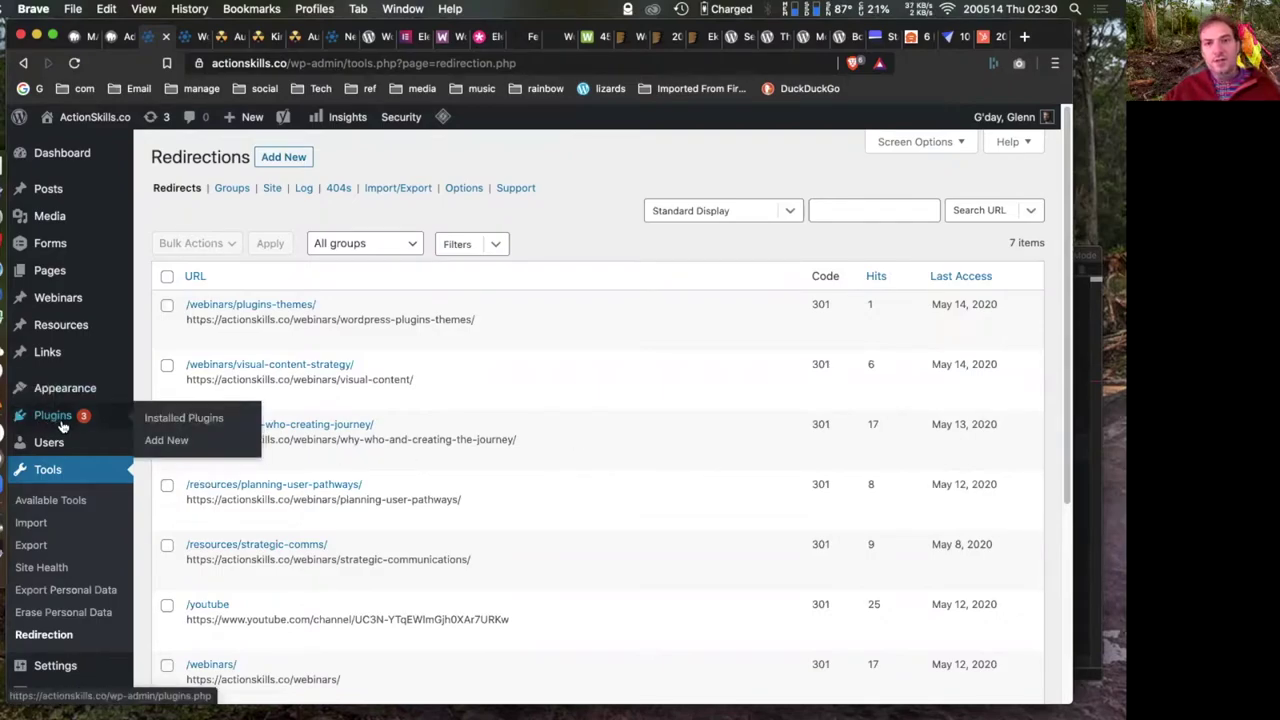
click(186, 422)
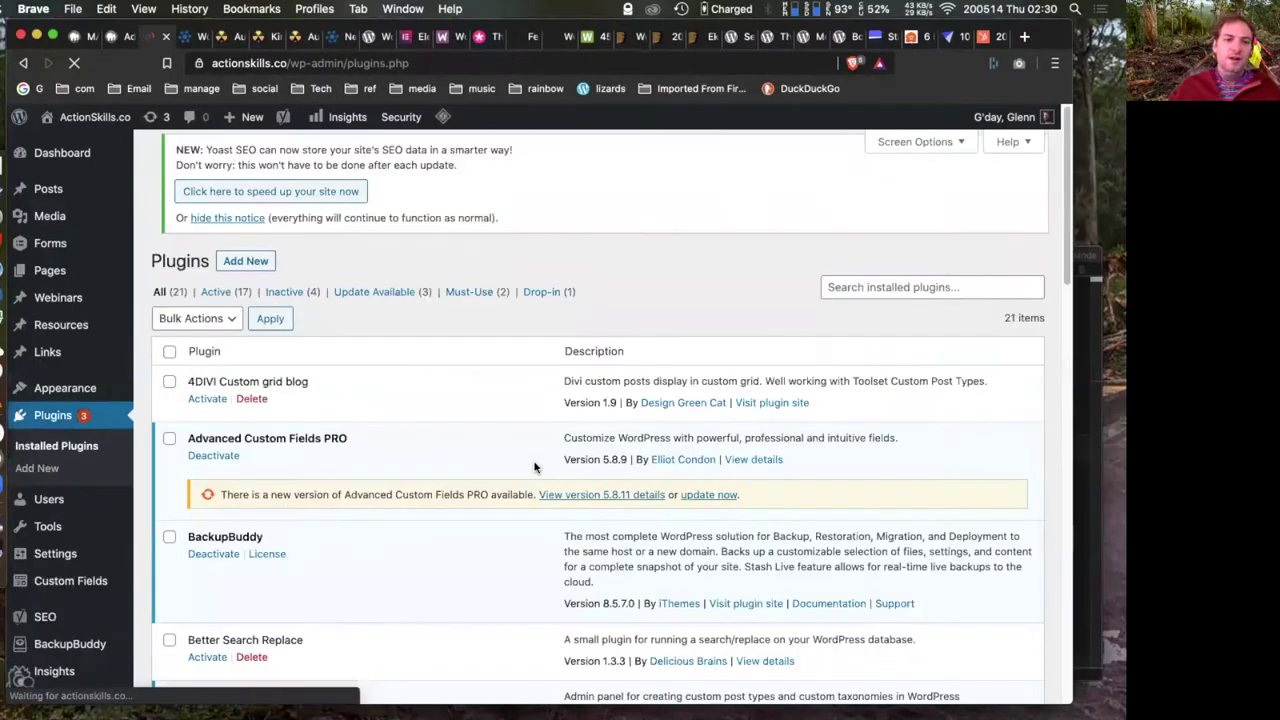
scroll(534, 467, down, 3)
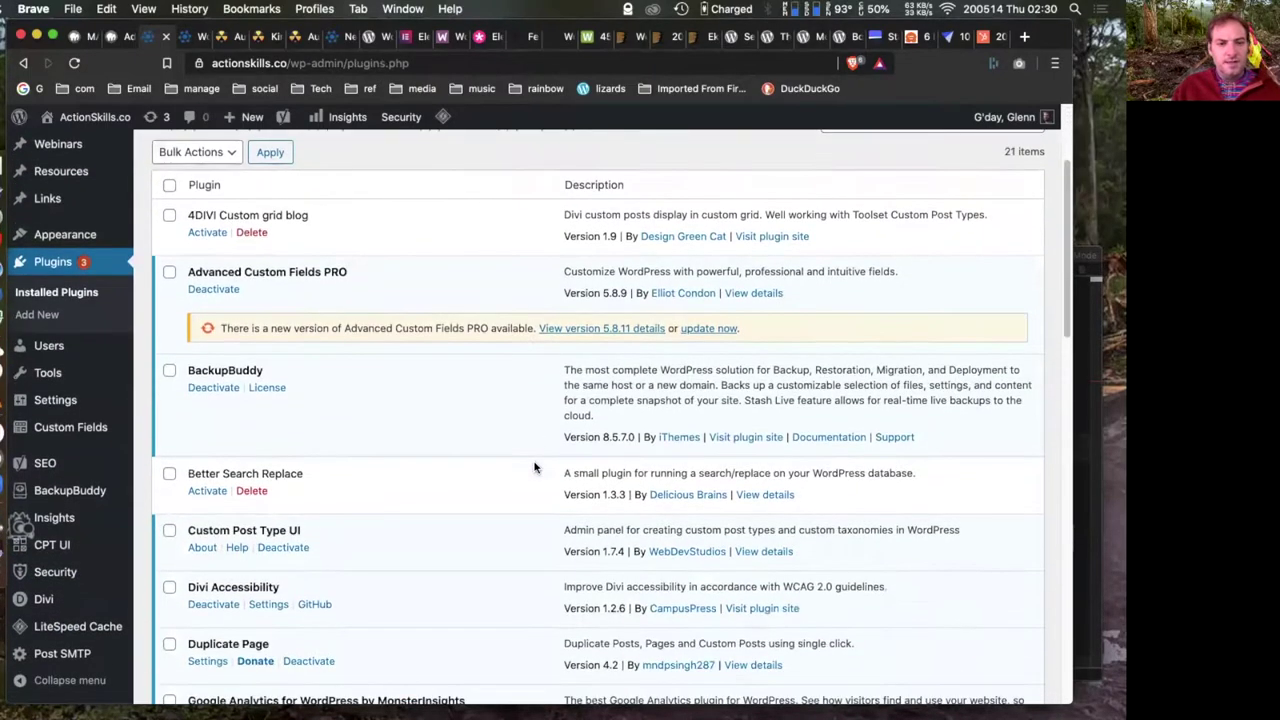
scroll(534, 467, down, 2)
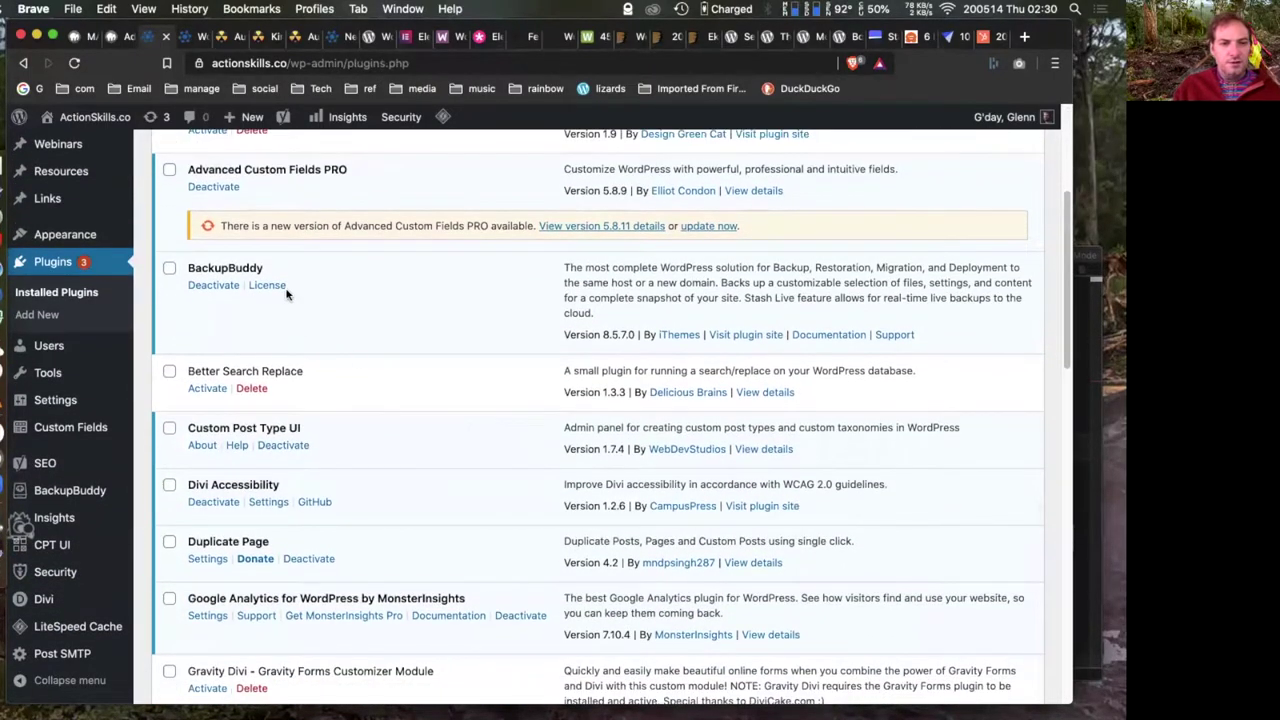
scroll(379, 374, down, 1)
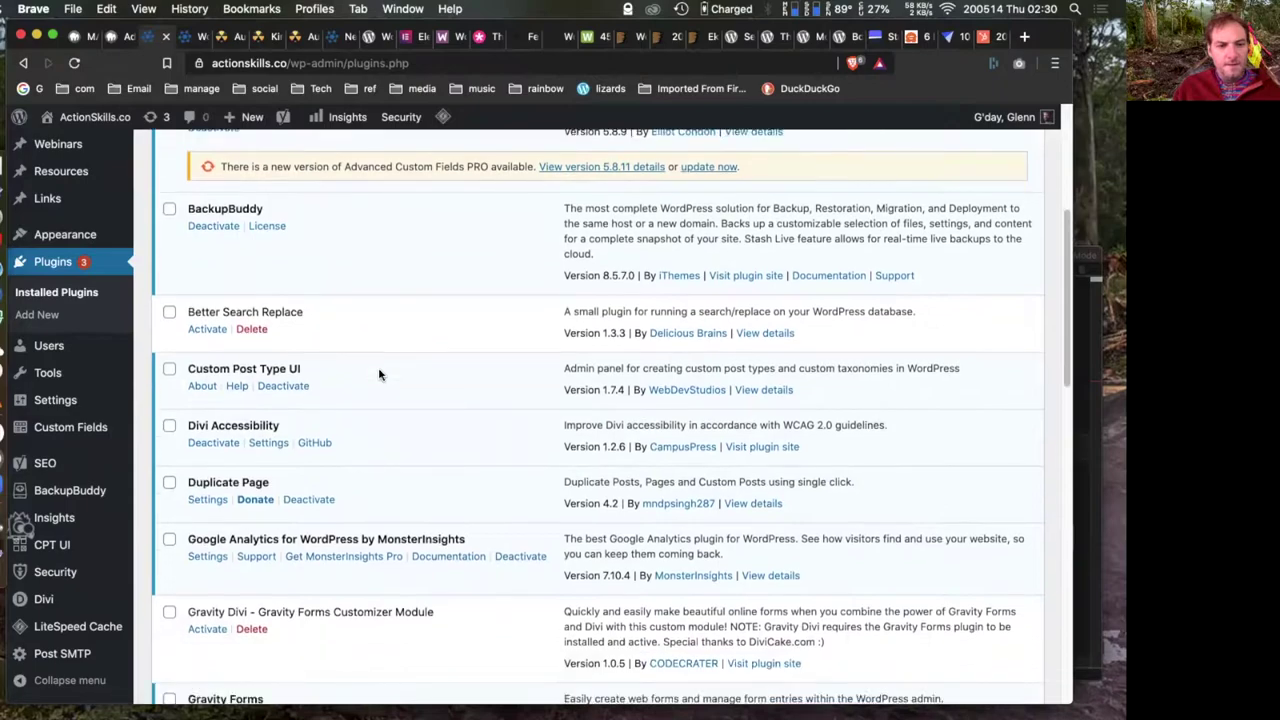
scroll(379, 374, down, 1)
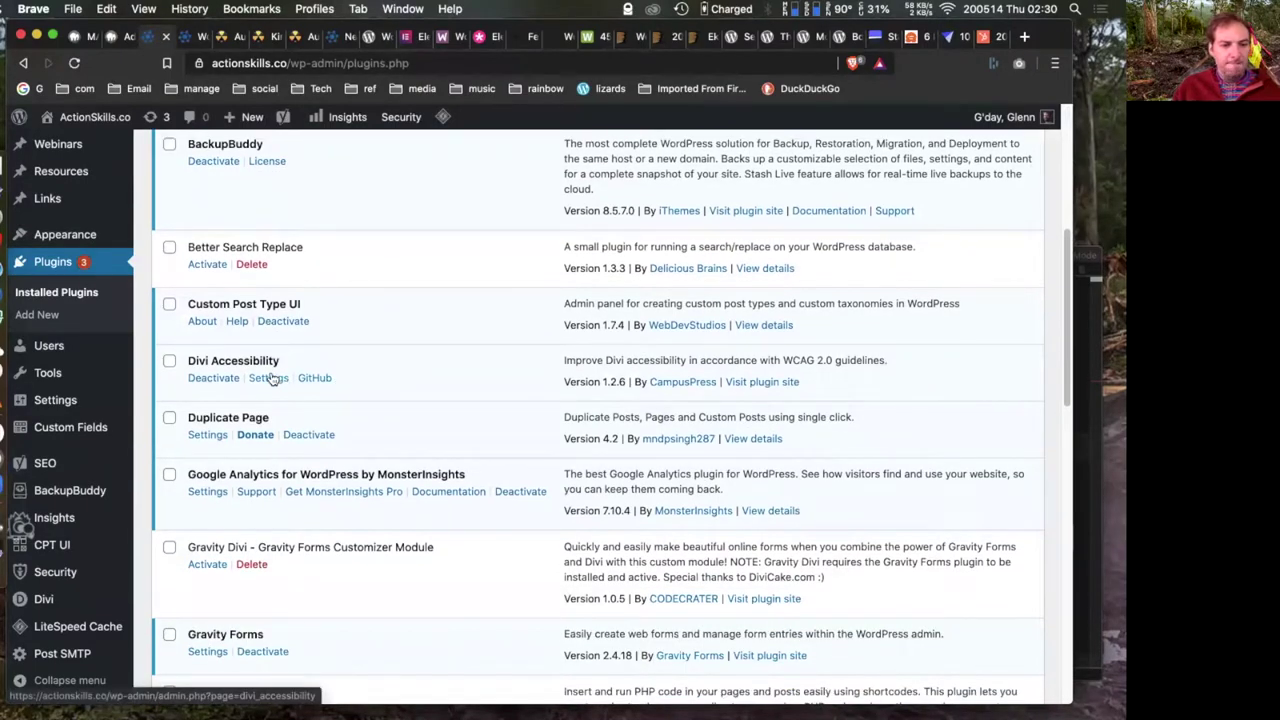
scroll(270, 378, down, 3)
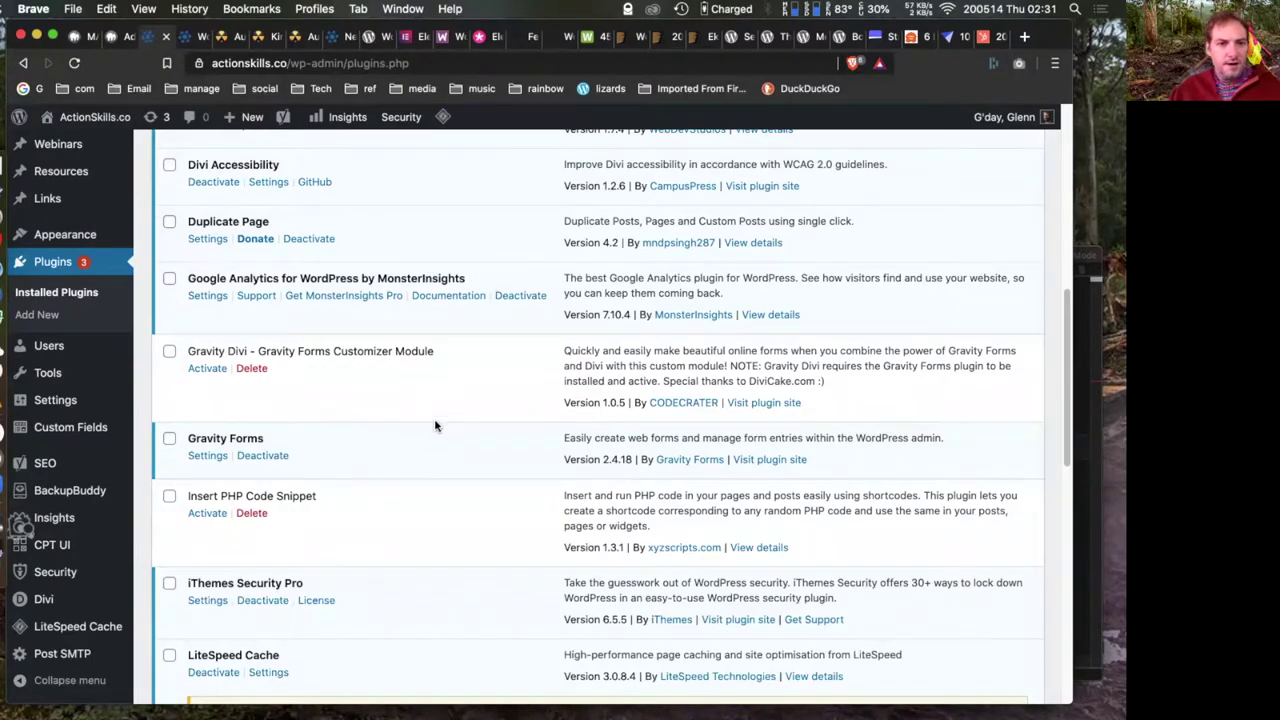
scroll(435, 426, up, 2)
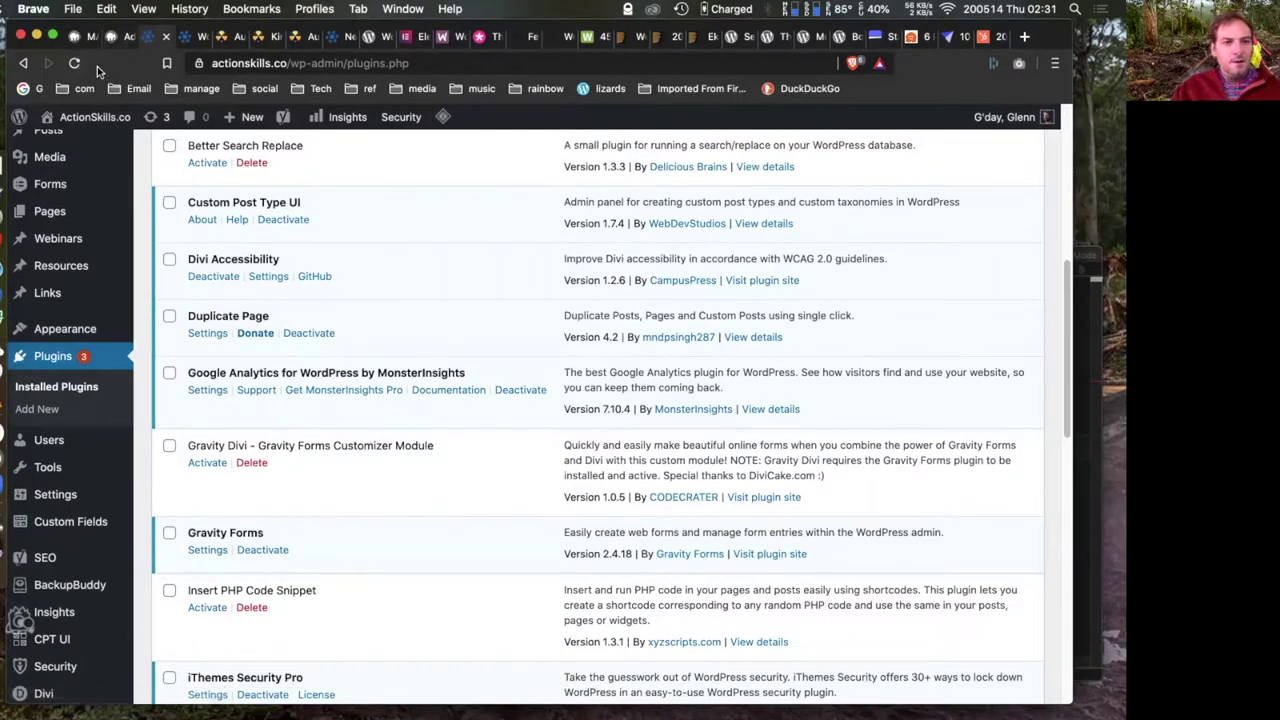
- Deactivate the Classic Editor and WordPress Importer plugins together in the local Glenn Website
click(115, 37)
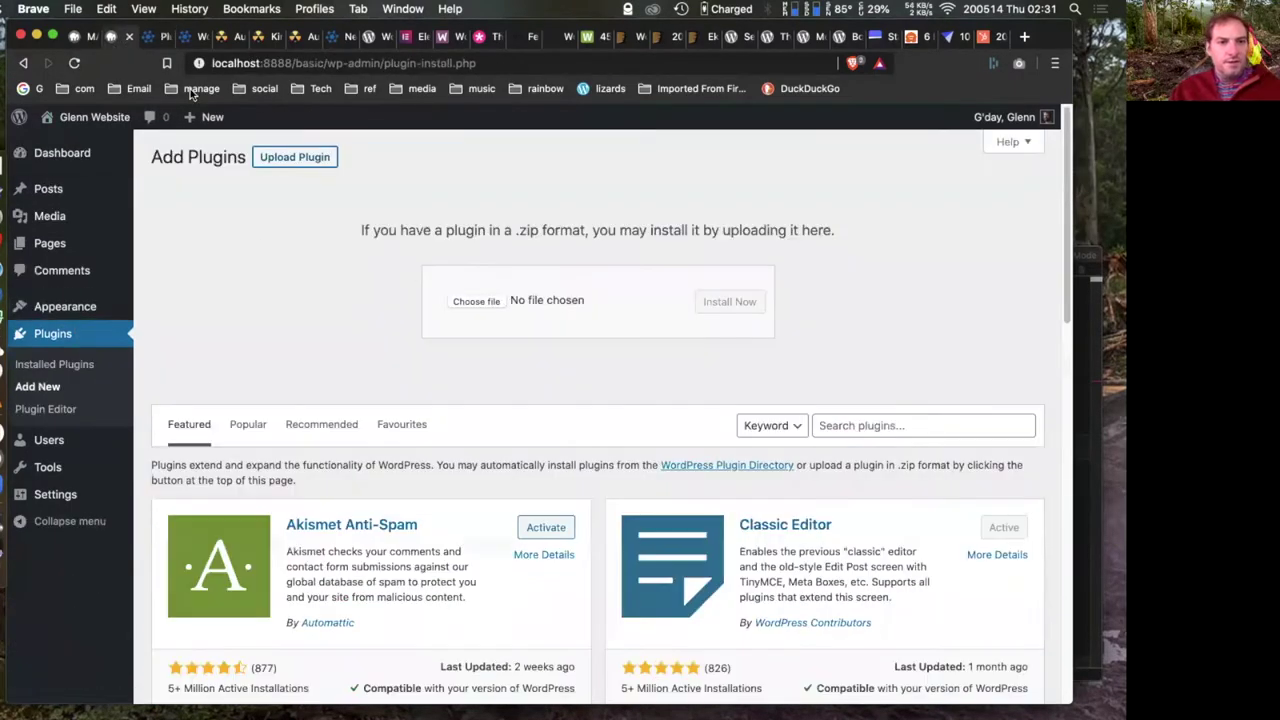
click(50, 365)
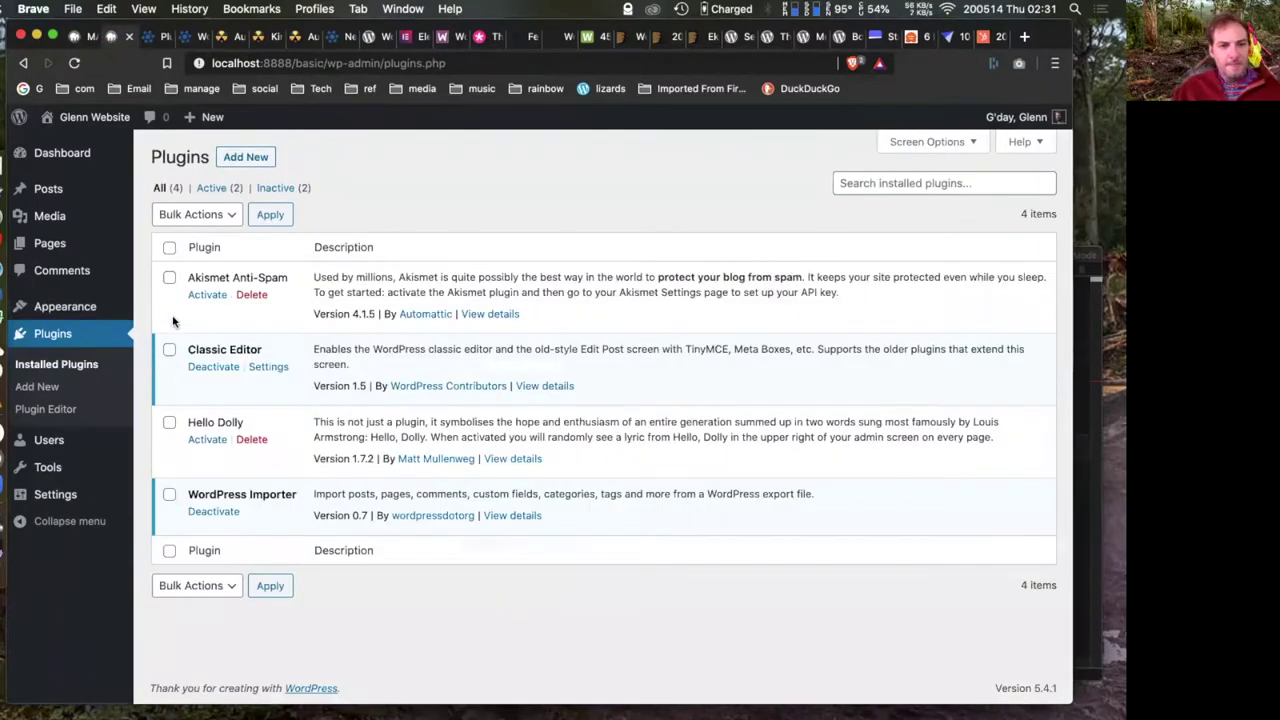
click(169, 350)
click(169, 494)
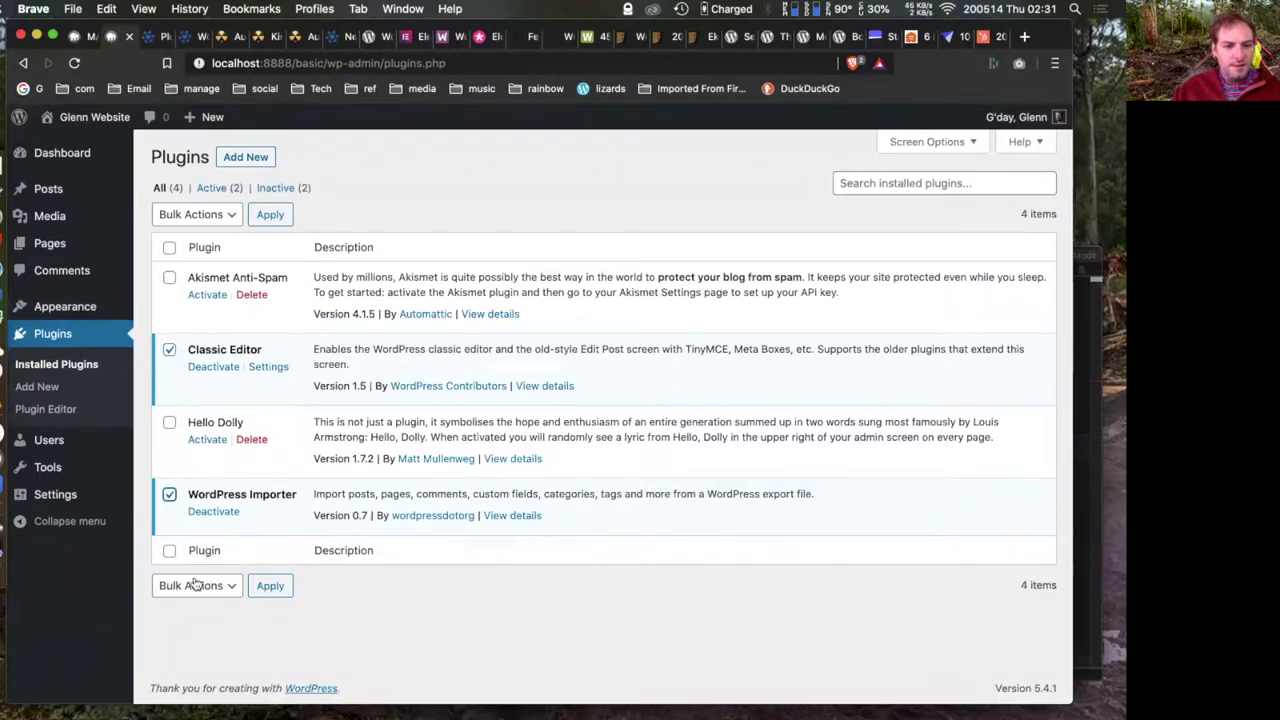
click(195, 585)
click(279, 597)
click(279, 596)
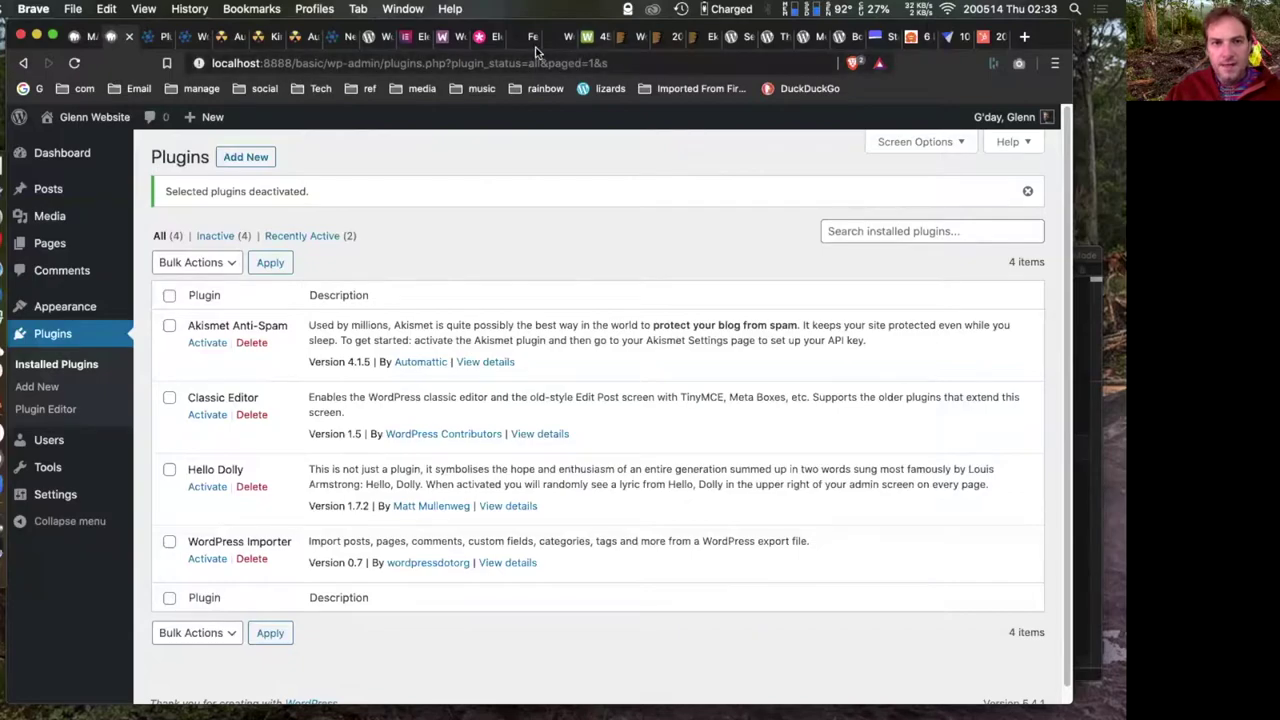
- Return to the ActionSkills webinar page on WordPress plugins and themes and find the Introduction to themes section
click(600, 40)
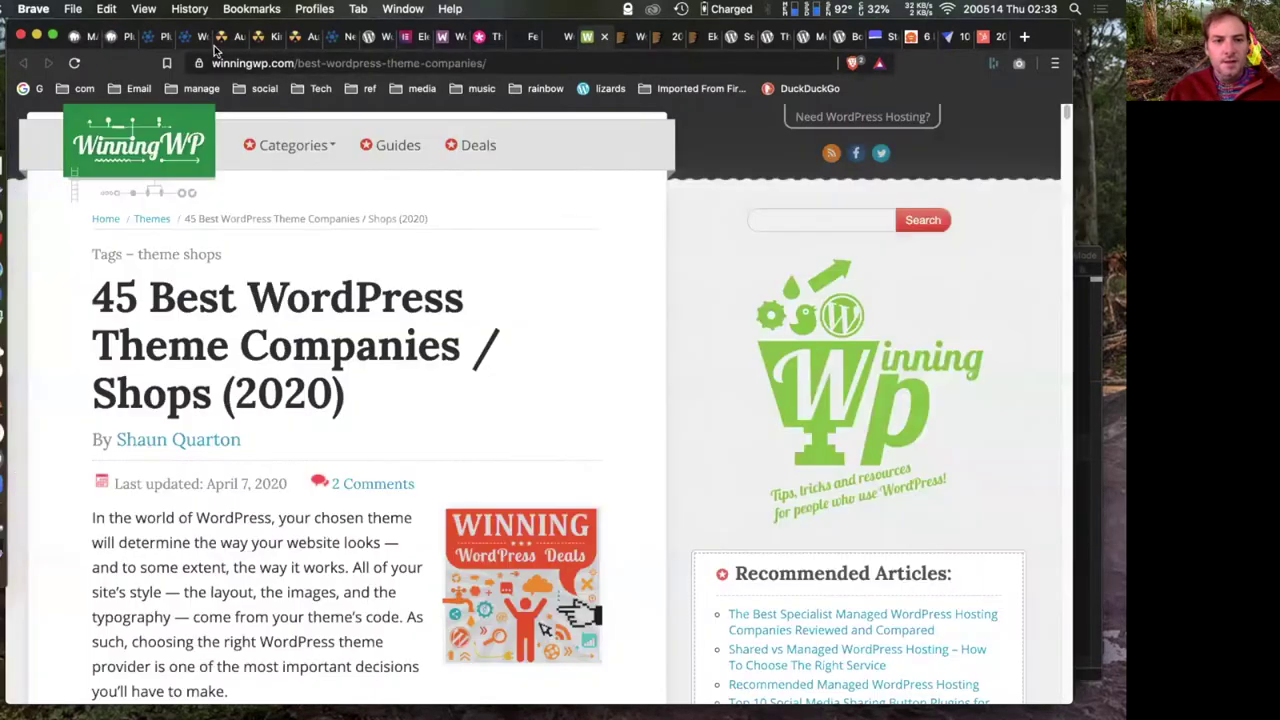
click(160, 38)
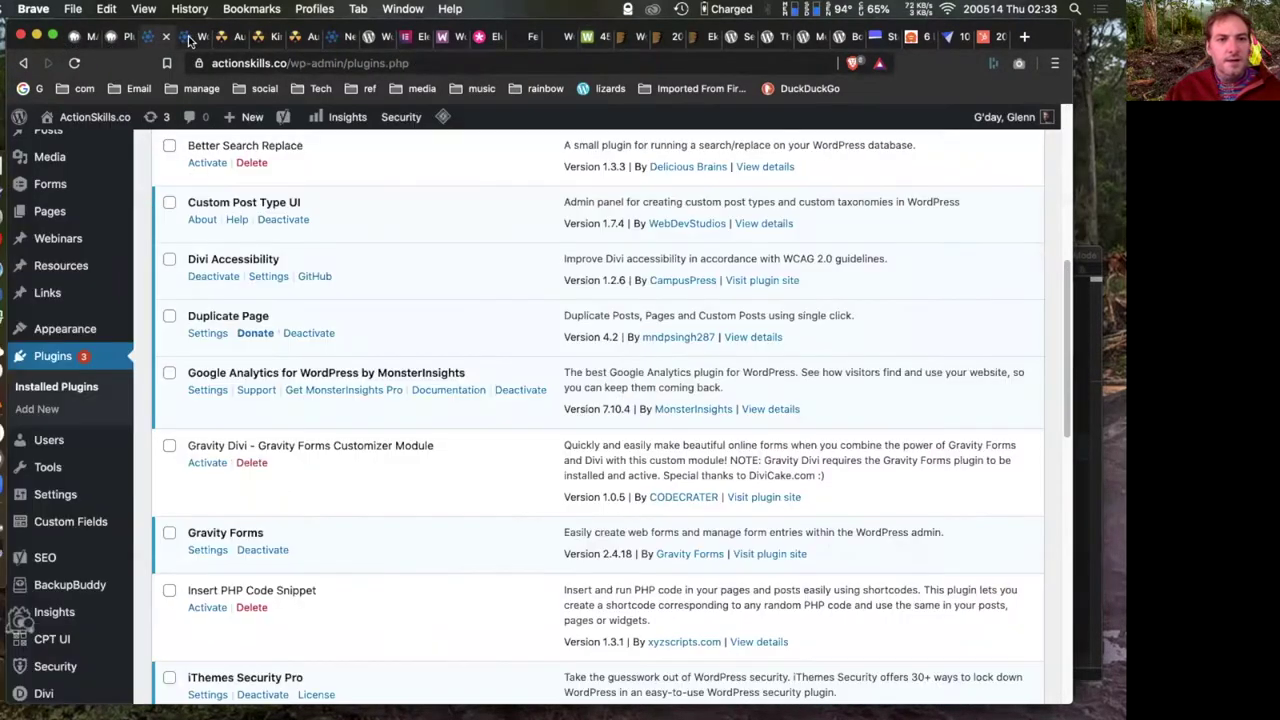
click(192, 38)
click(556, 412)
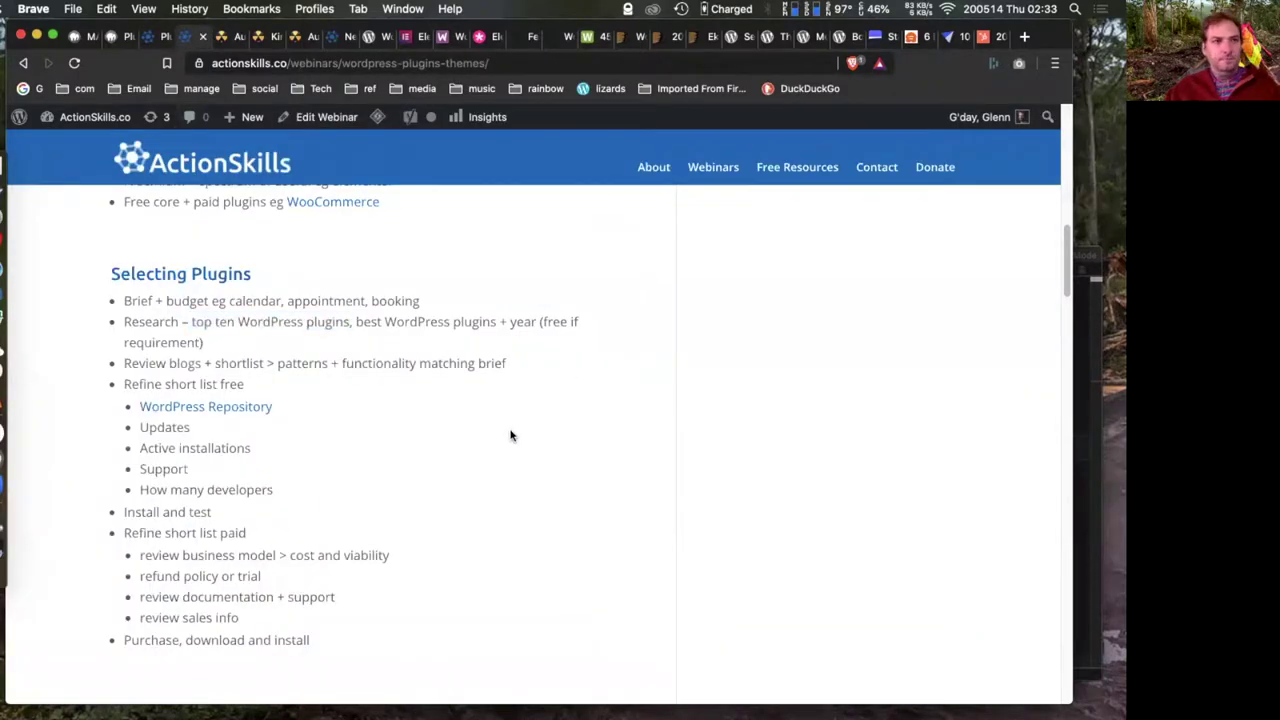
scroll(526, 414, down, 5)
scroll(550, 408, down, 5)
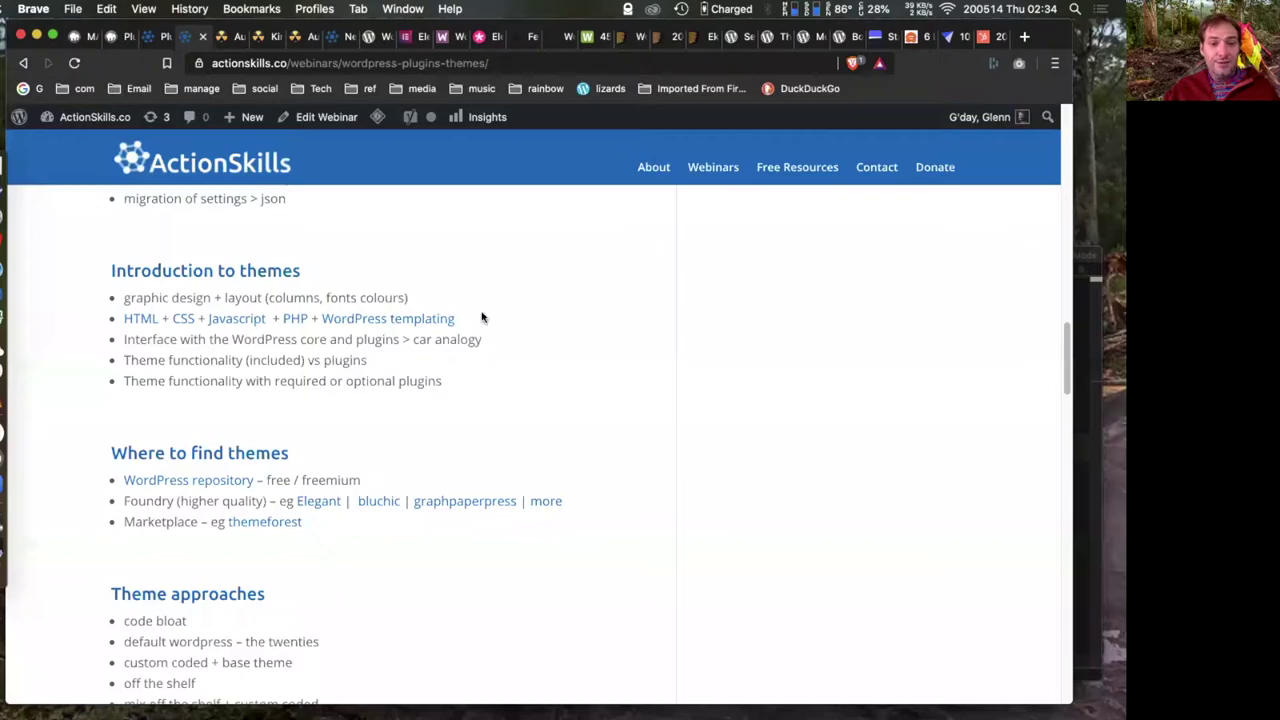
- Open the HTML, CSS, Javascript, PHP and WordPress templating links from Introduction to themes in separate new tabs
right_click(140, 320)
key(Escape)
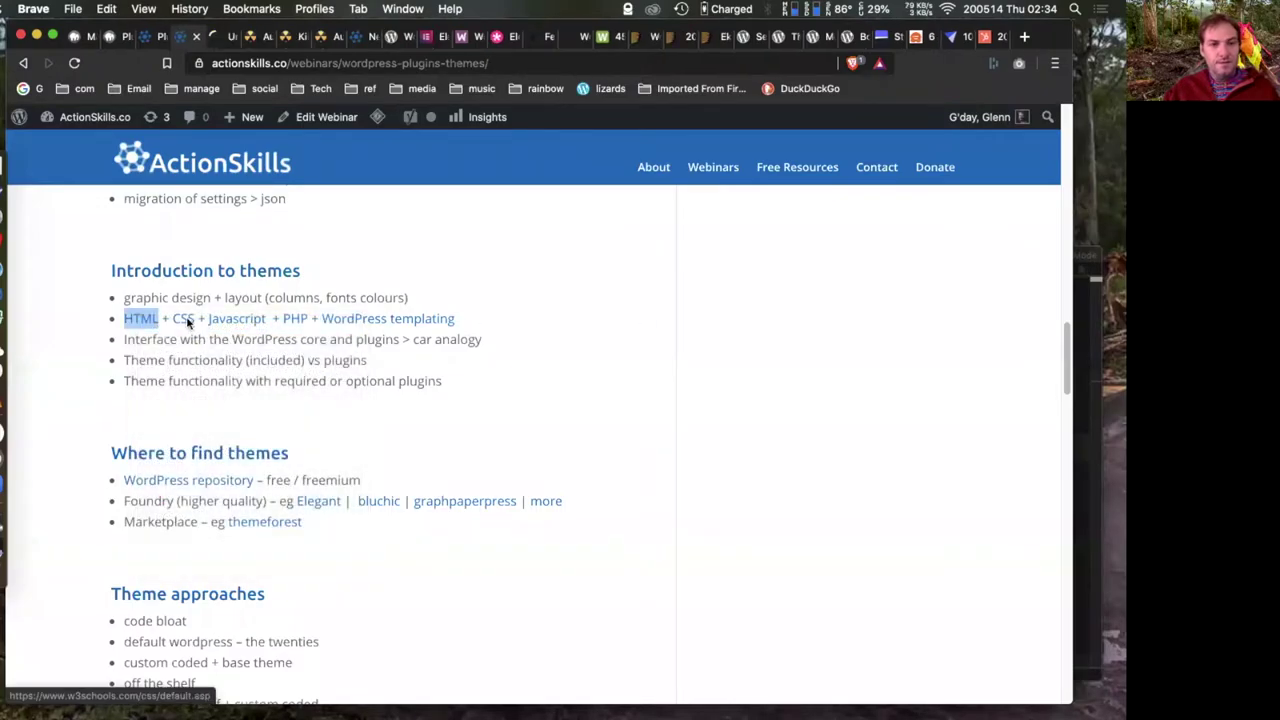
right_click(185, 320)
key(Escape)
right_click(230, 320)
key(Escape)
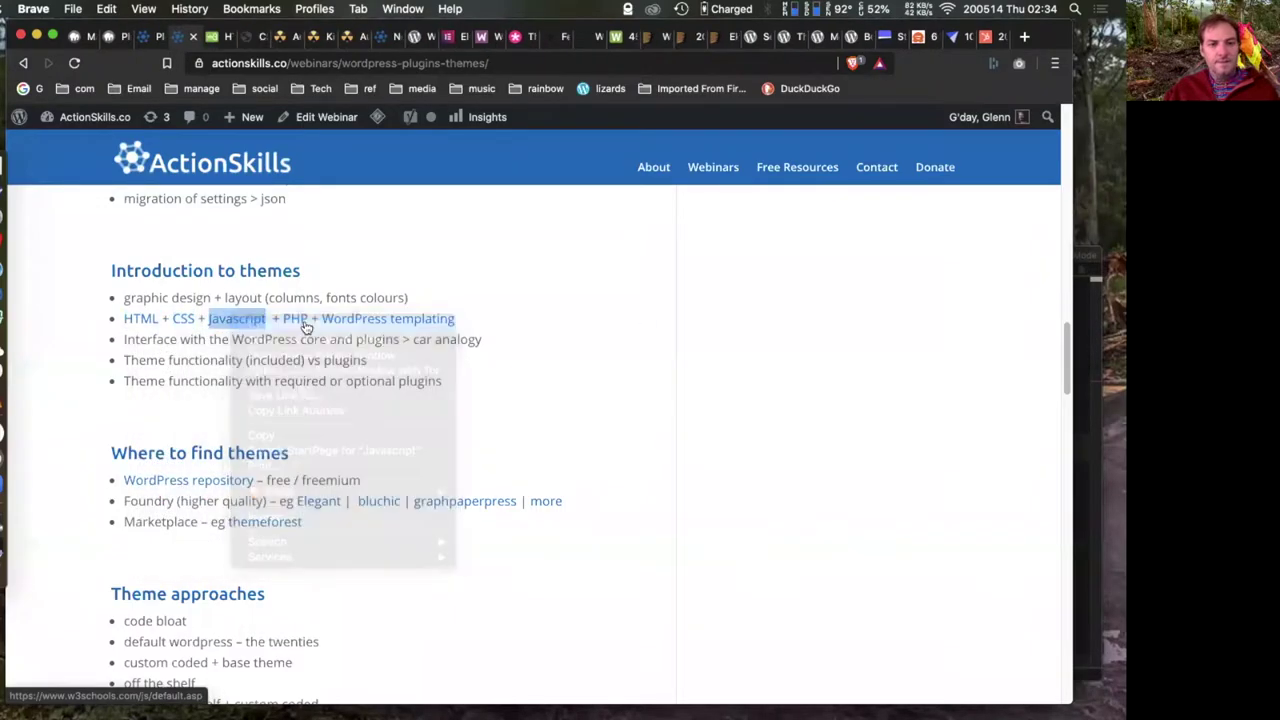
right_click(300, 320)
key(Escape)
right_click(378, 320)
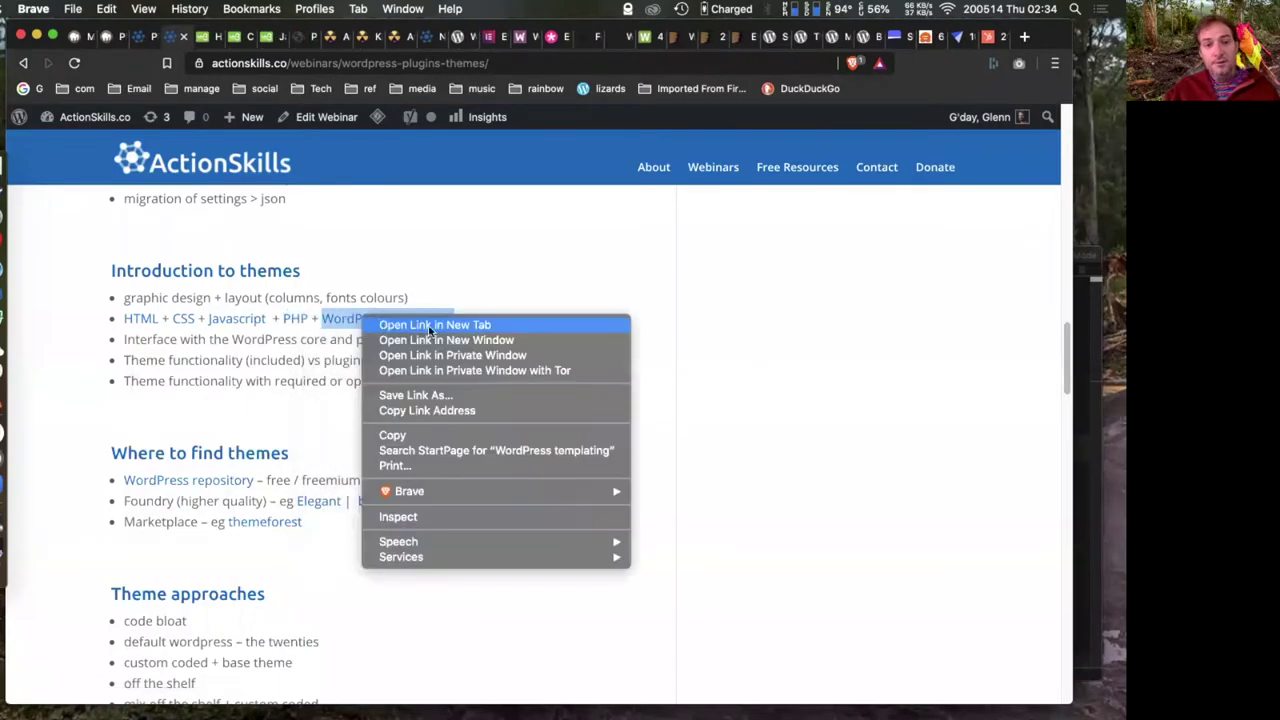
key(Escape)
- View the W3Schools HTML tutorial and examine the Insert PHP Code Snippet entry among the ActionSkills site's installed plugins
click(205, 38)
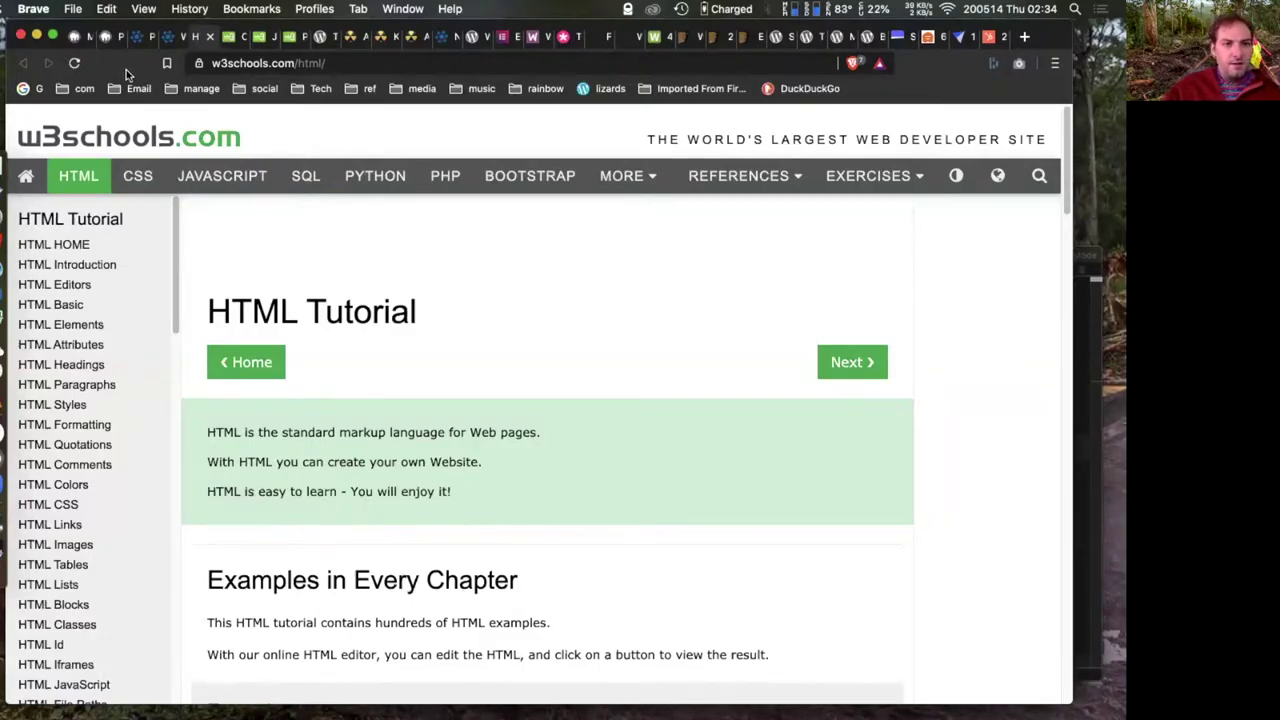
click(145, 40)
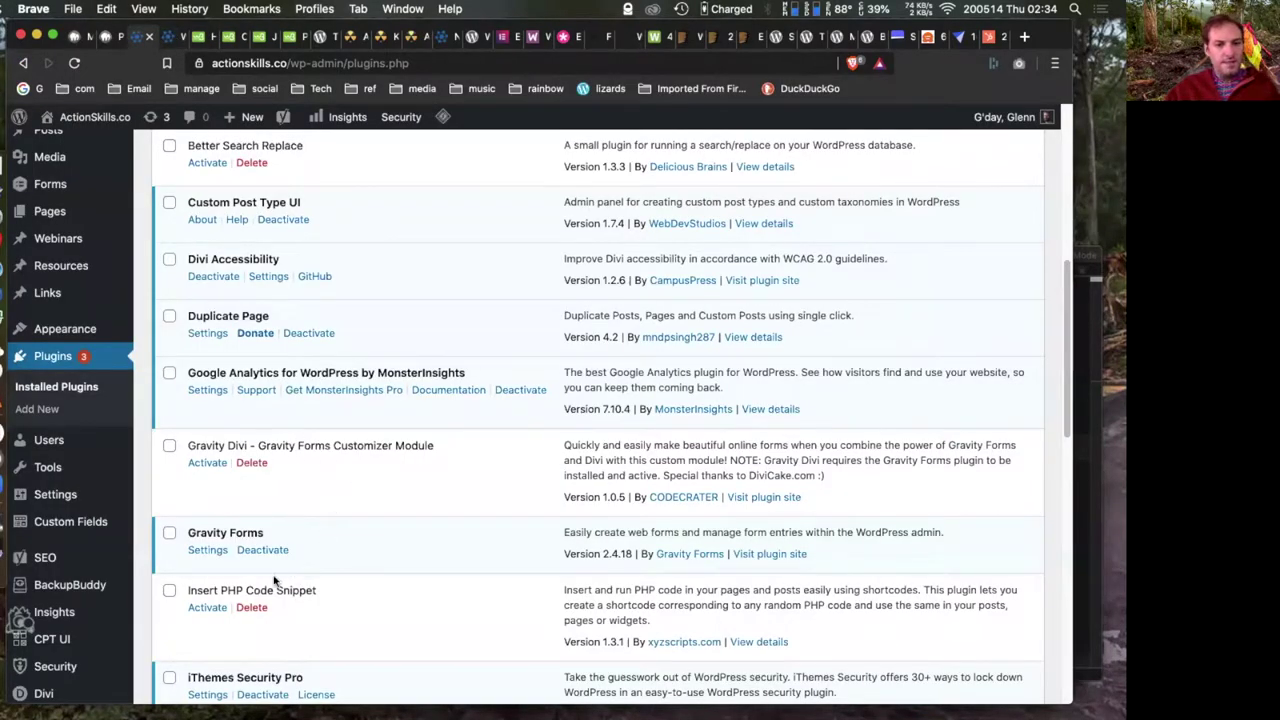
scroll(366, 529, down, 3)
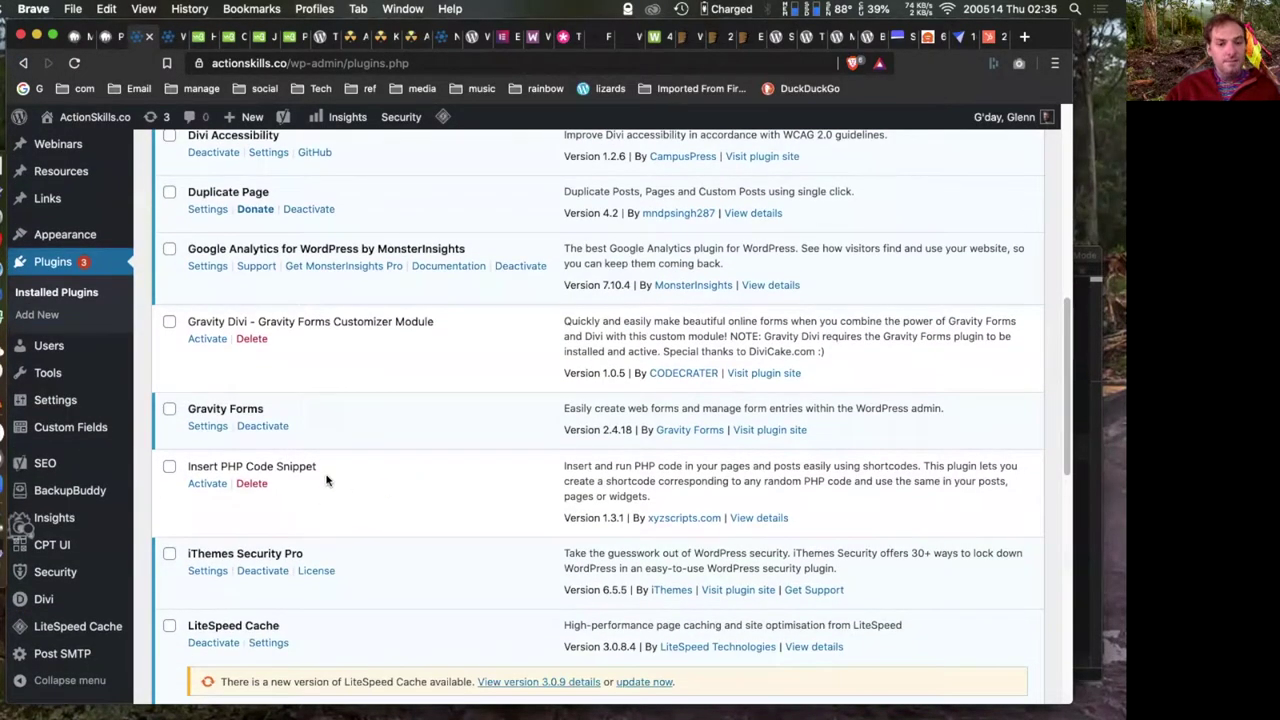
drag(329, 482, 240, 464)
click(227, 511)
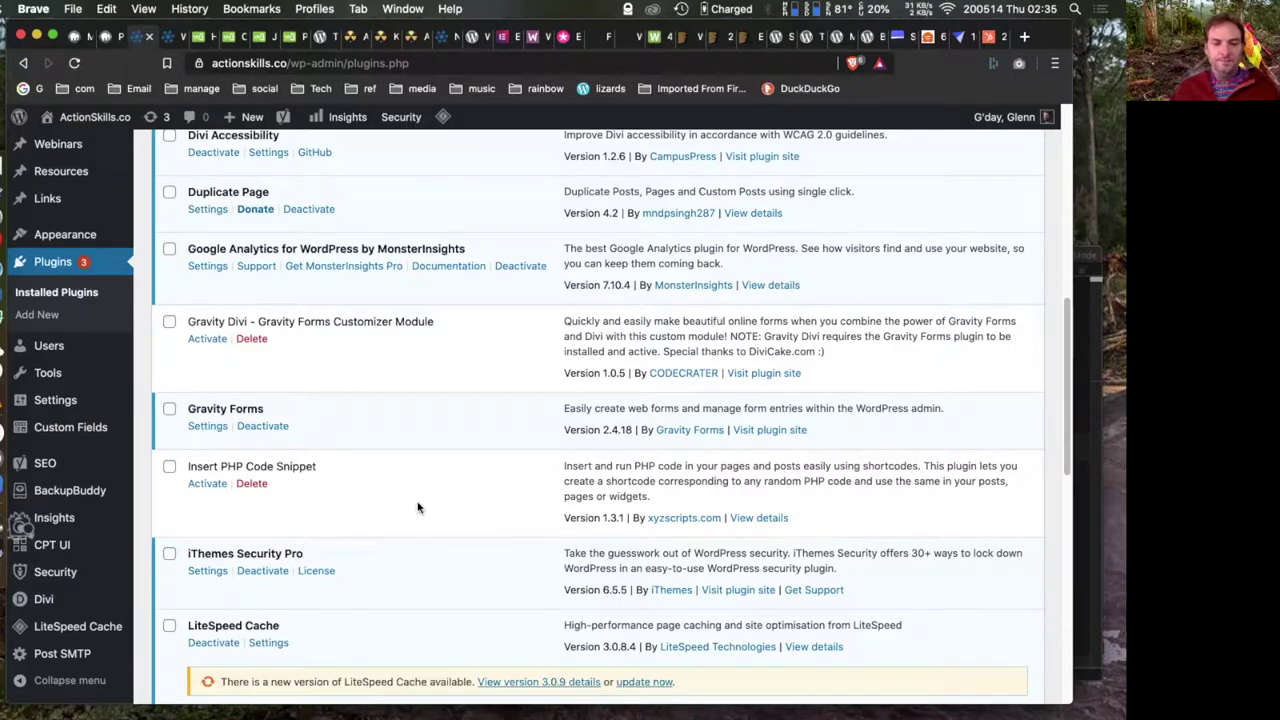
scroll(418, 507, up, 2)
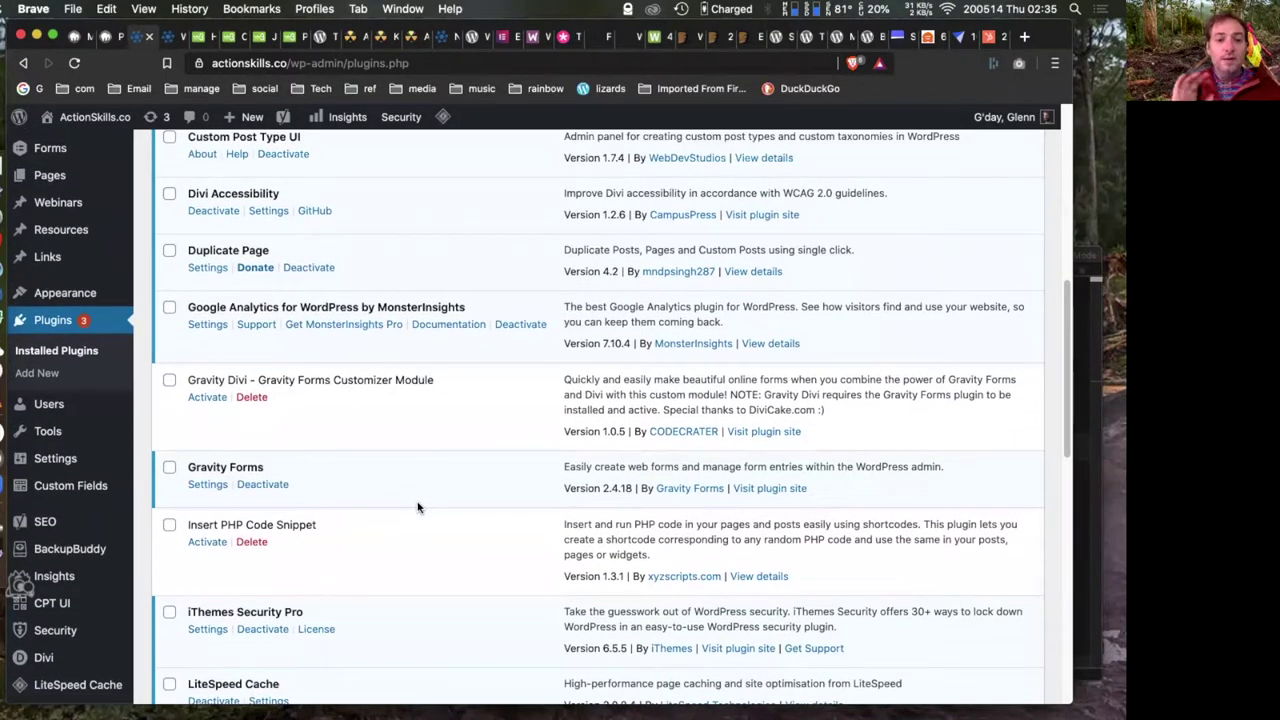